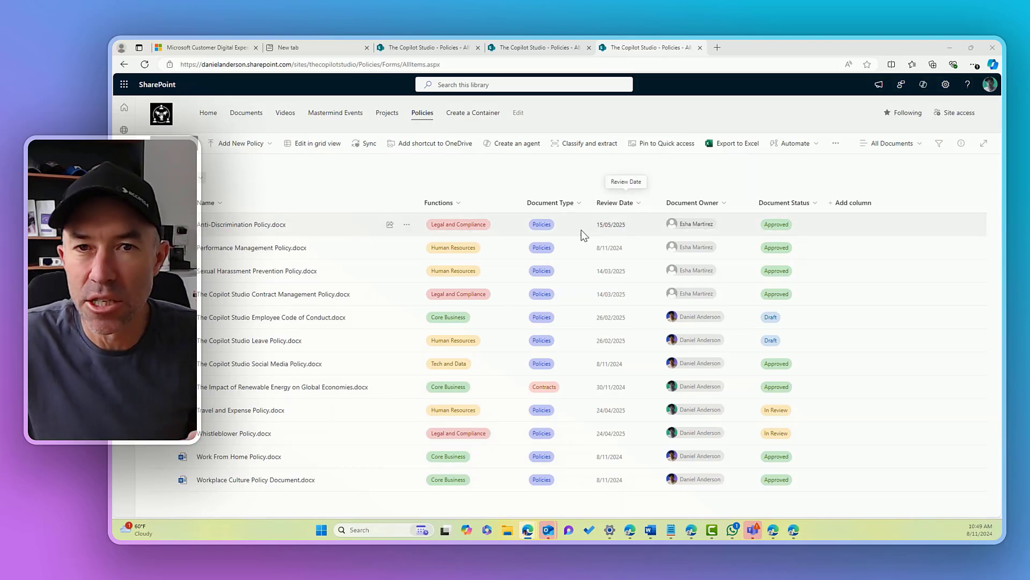
Step: Check the Review Date column's filter choices, then close the filter pane without applying
click(639, 204)
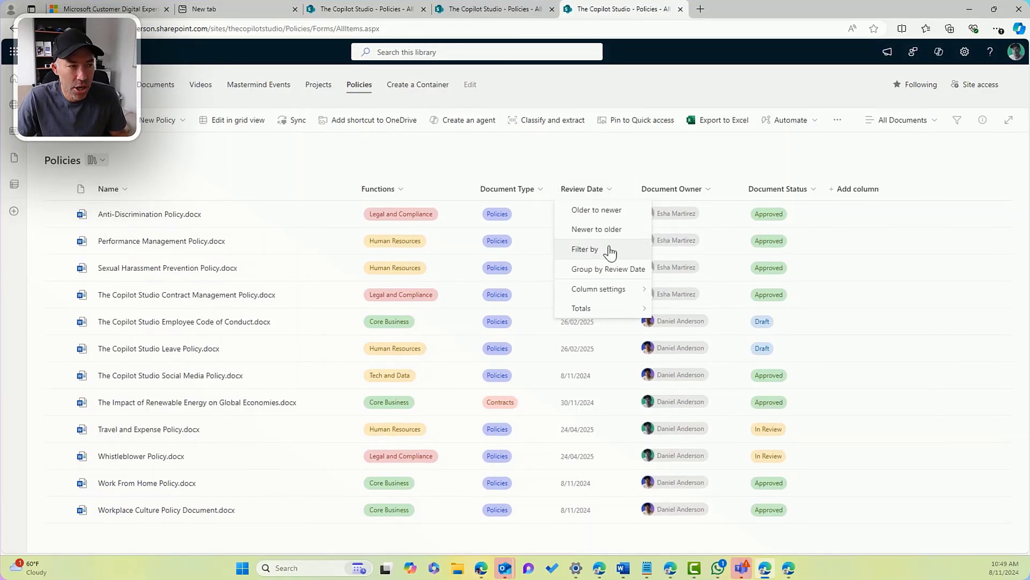
click(606, 251)
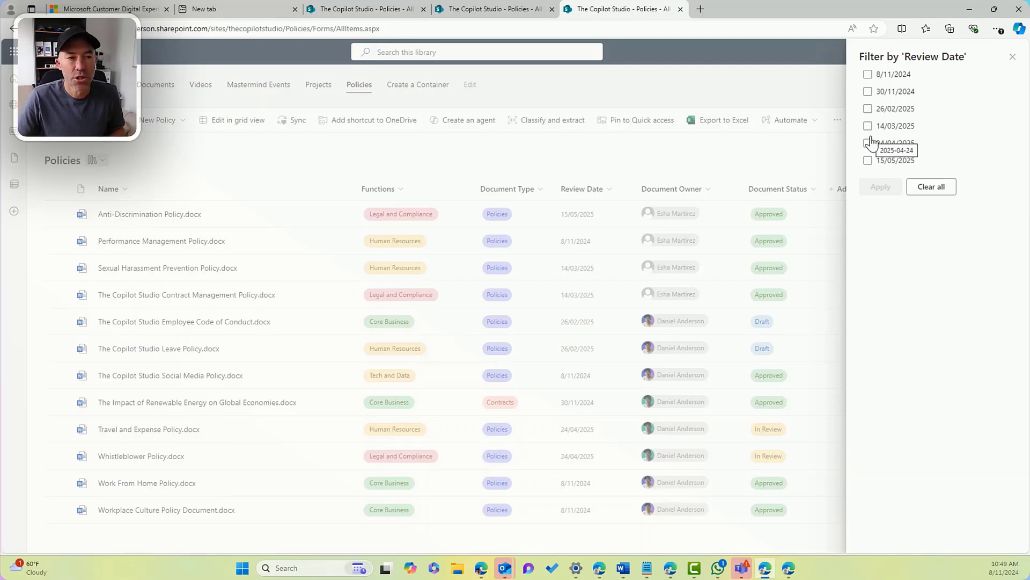
click(1013, 57)
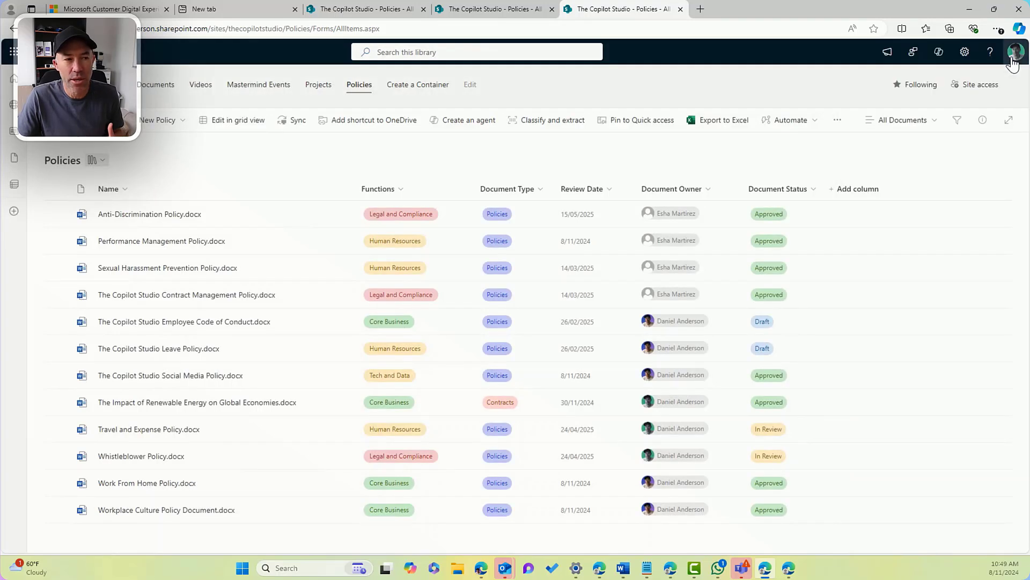
Step: Create a new view of the Policies library named 'Needs Review Today'
click(912, 121)
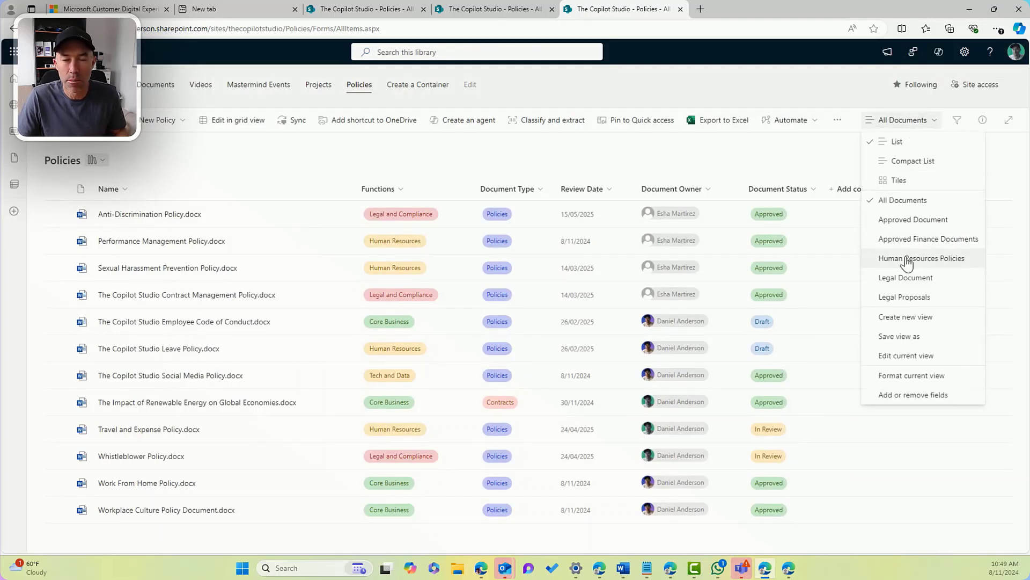
click(907, 317)
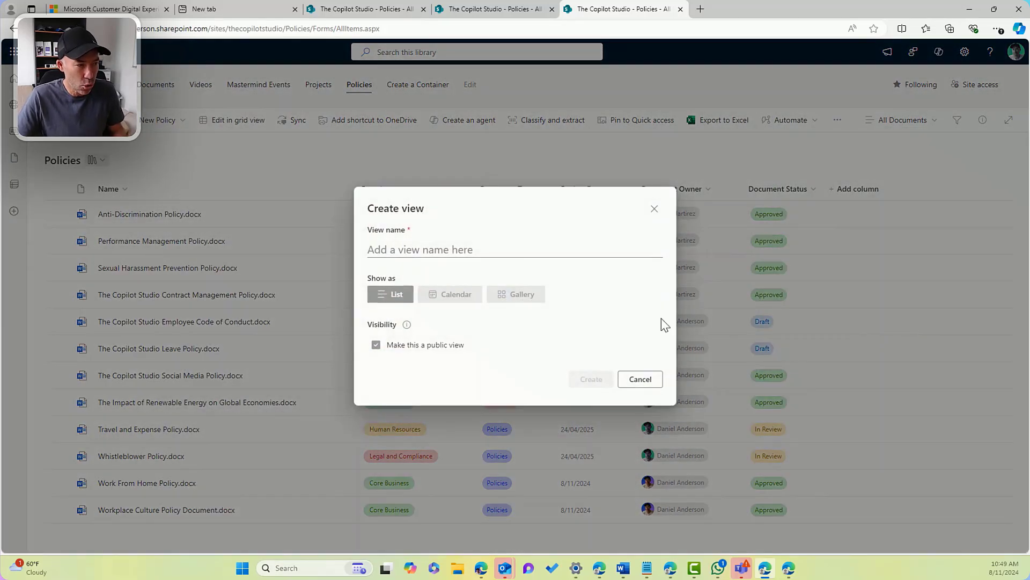
click(482, 251)
key(Escape)
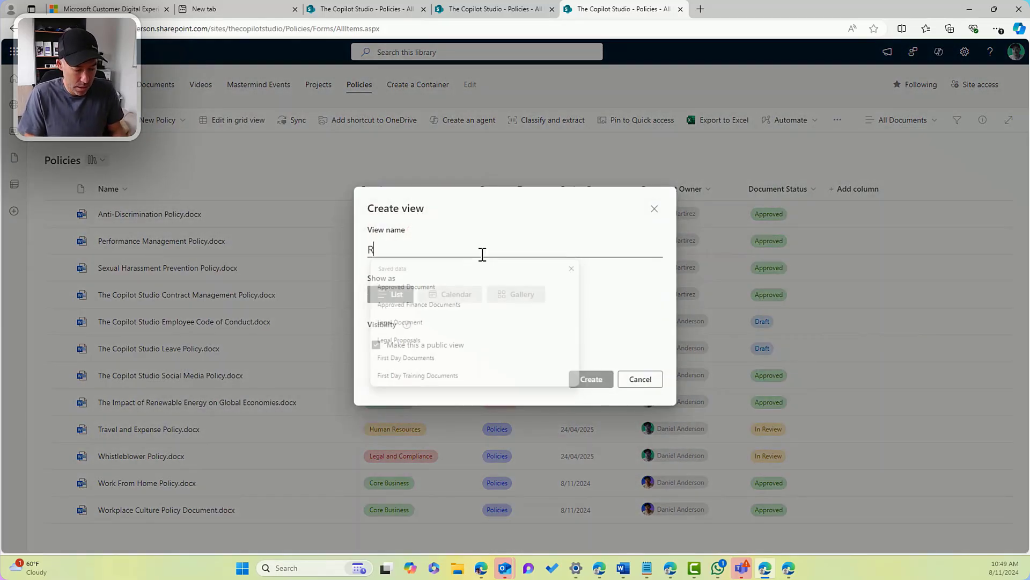
text(Needs Review Today)
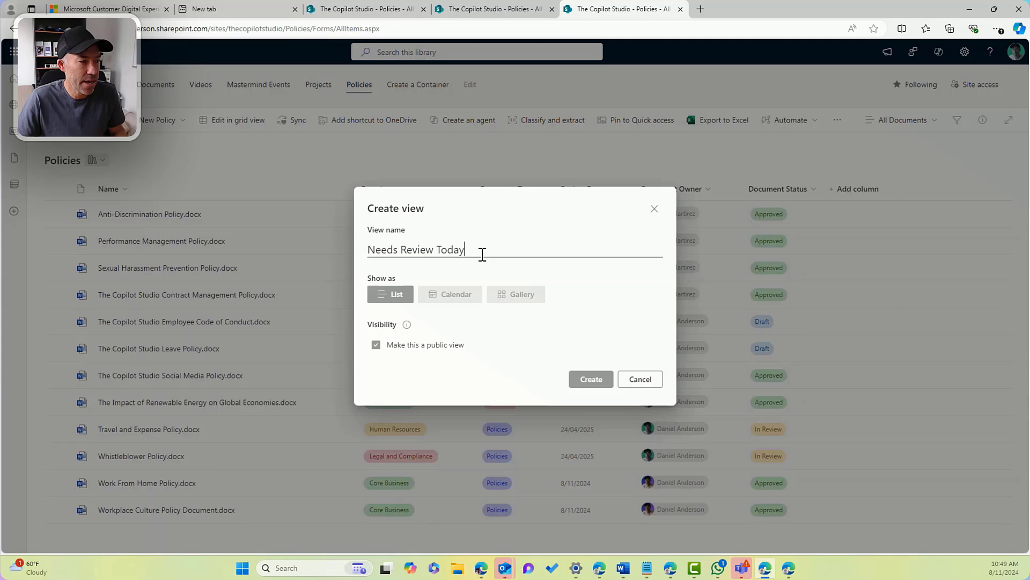
click(596, 379)
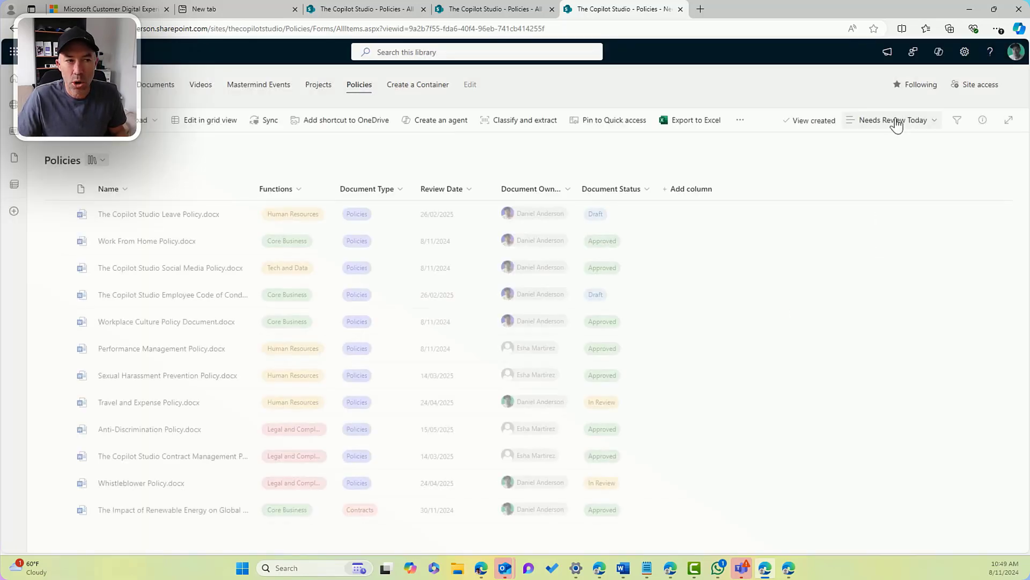
Step: Open the full Edit View settings page for the Needs Review Today view
click(886, 123)
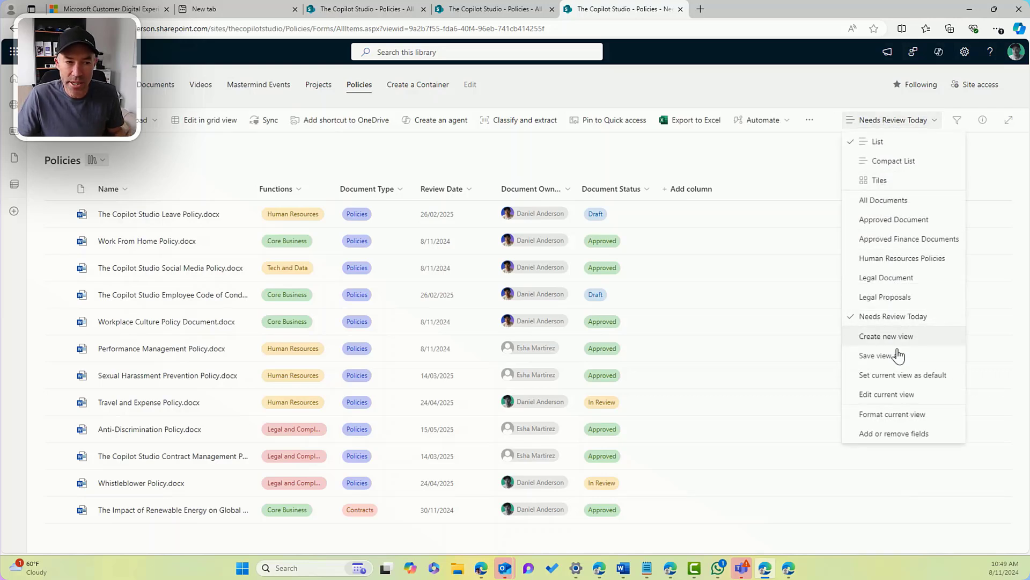
click(887, 395)
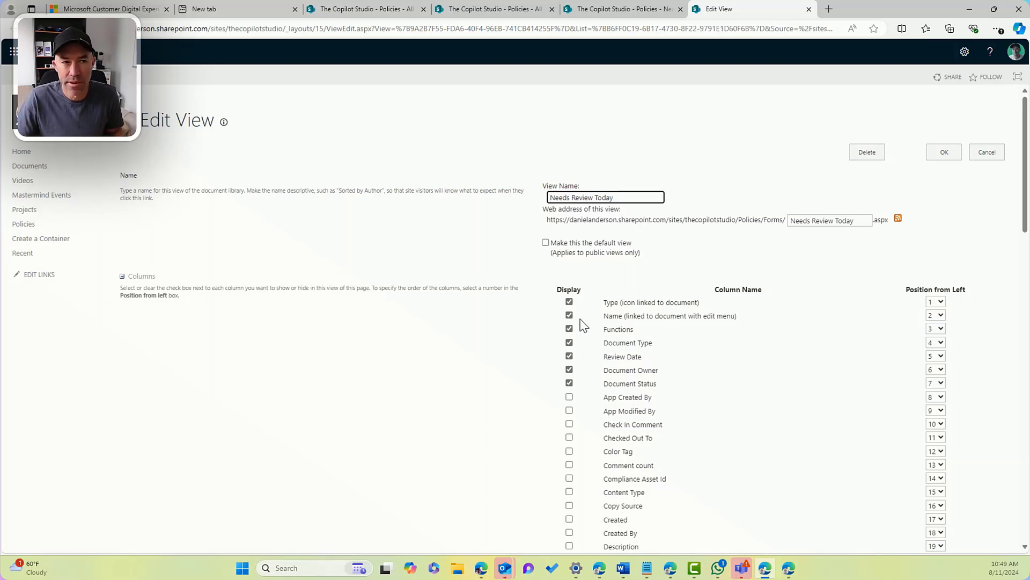
drag(1025, 103, 1012, 353)
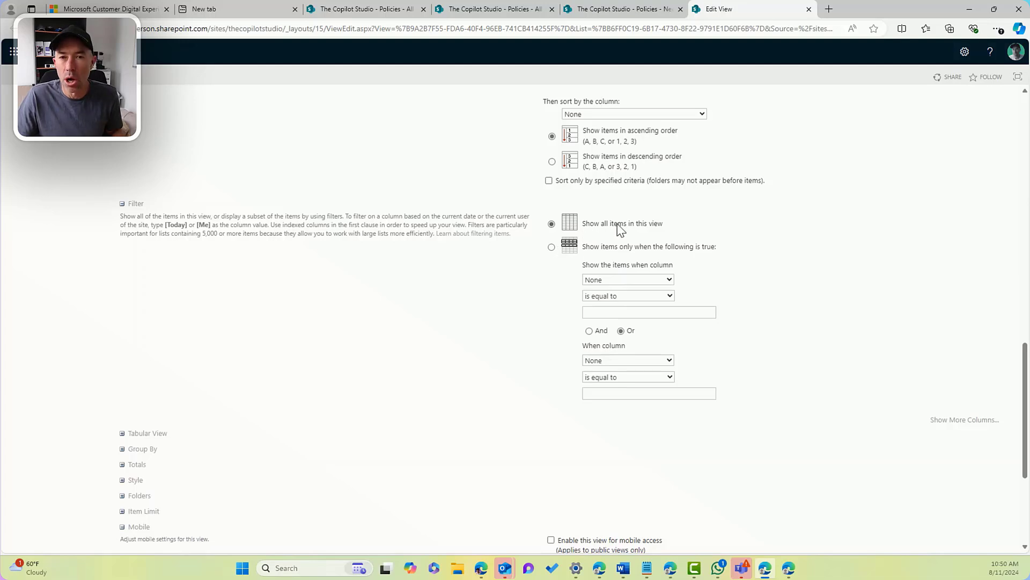
Step: Add a filter showing only items where Review Date is equal to [Today]
click(552, 247)
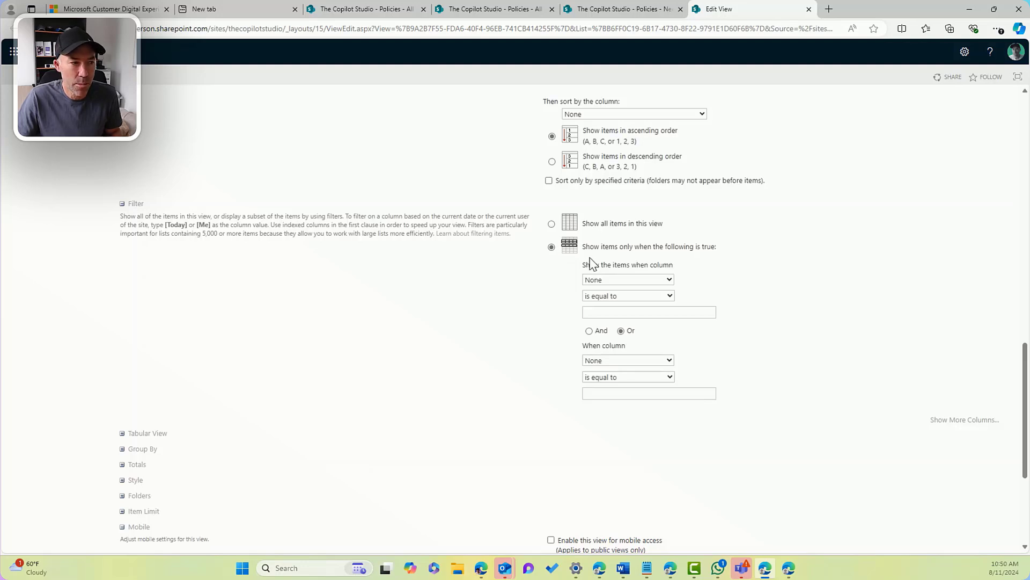
click(605, 280)
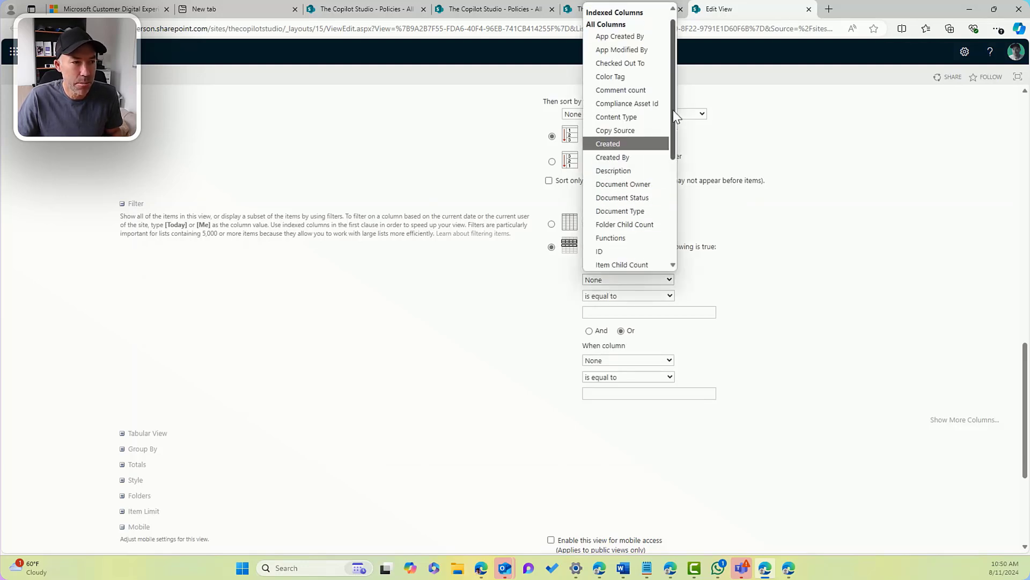
drag(673, 111, 673, 215)
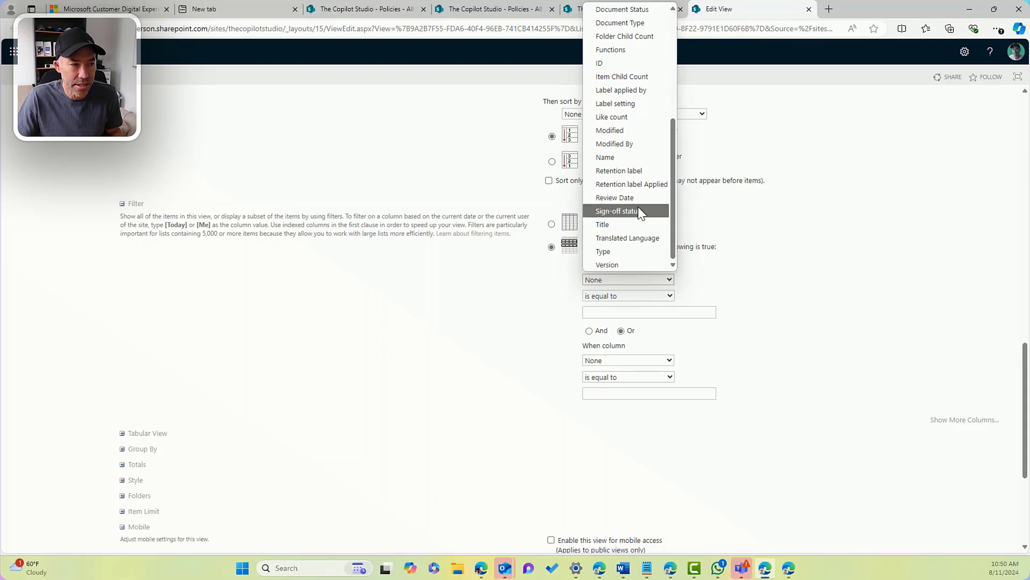
click(623, 198)
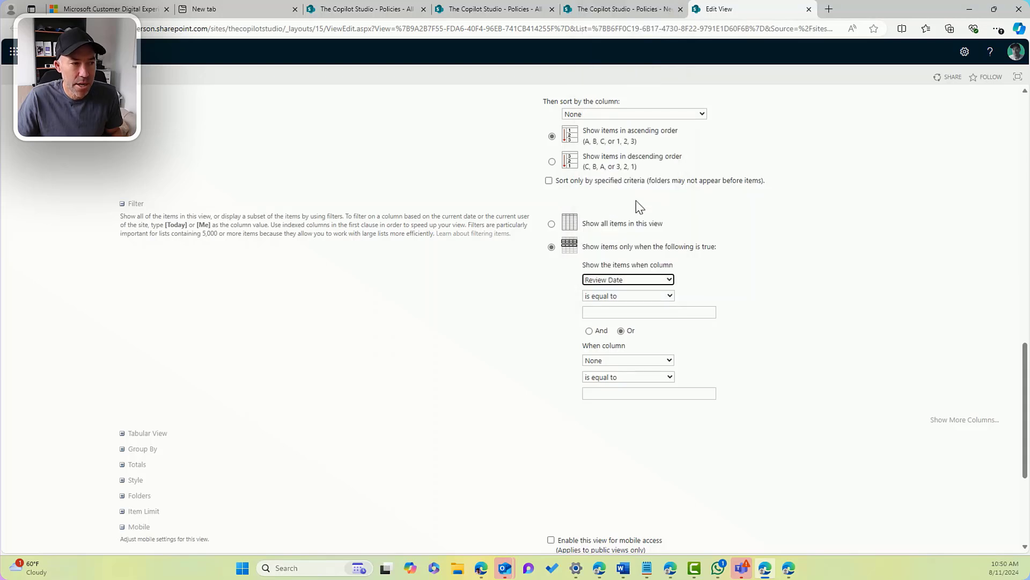
click(592, 310)
text([T)
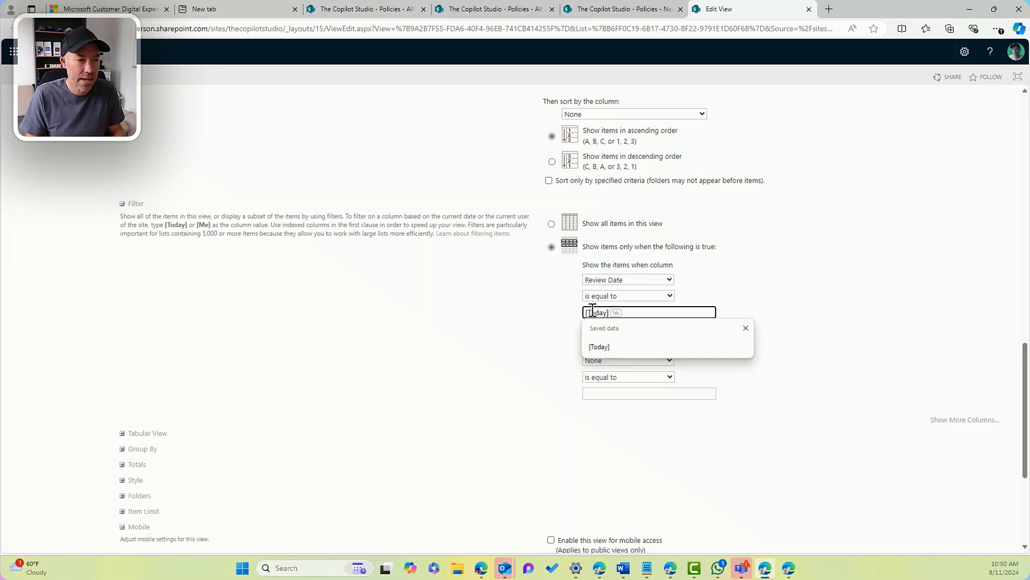
key(Tab)
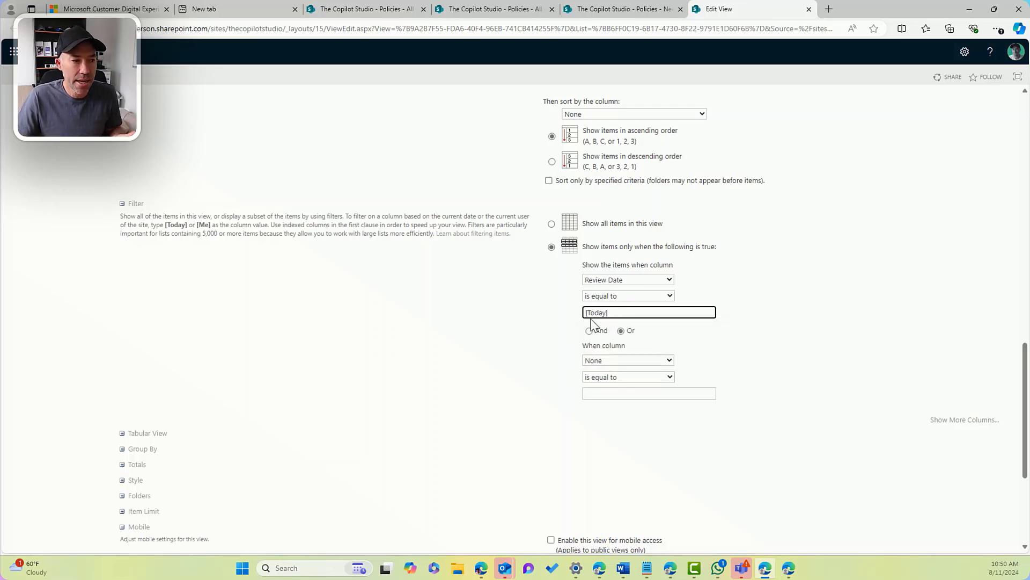
scroll(805, 385, down, 4)
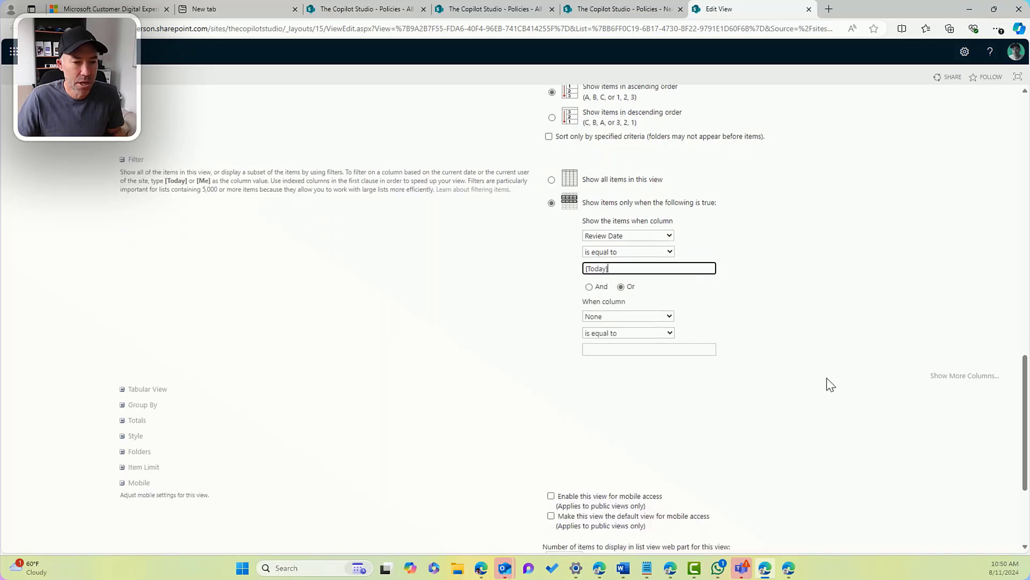
Step: Save the filtered Needs Review Today view, then switch back to All Documents
click(942, 493)
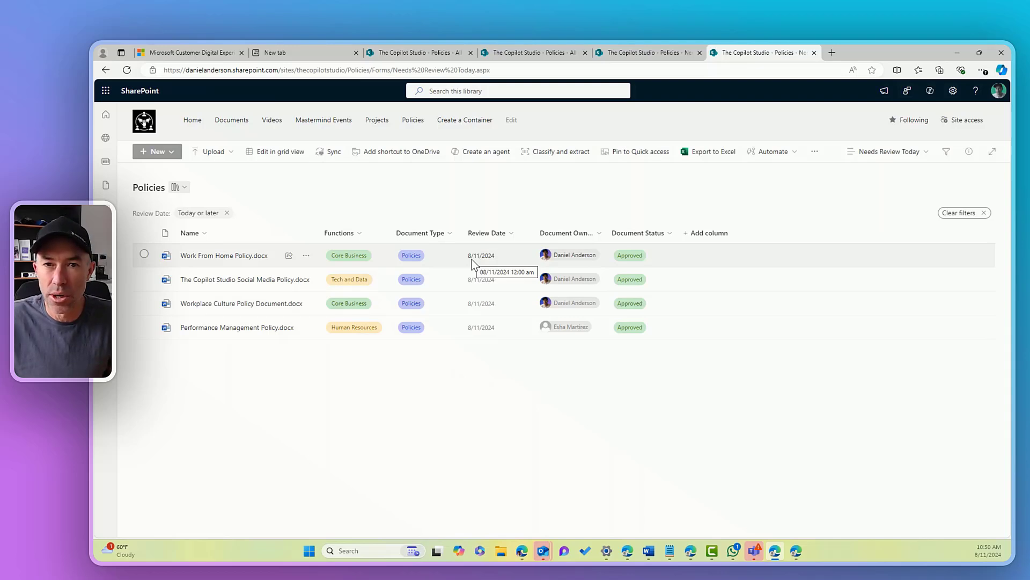
click(916, 152)
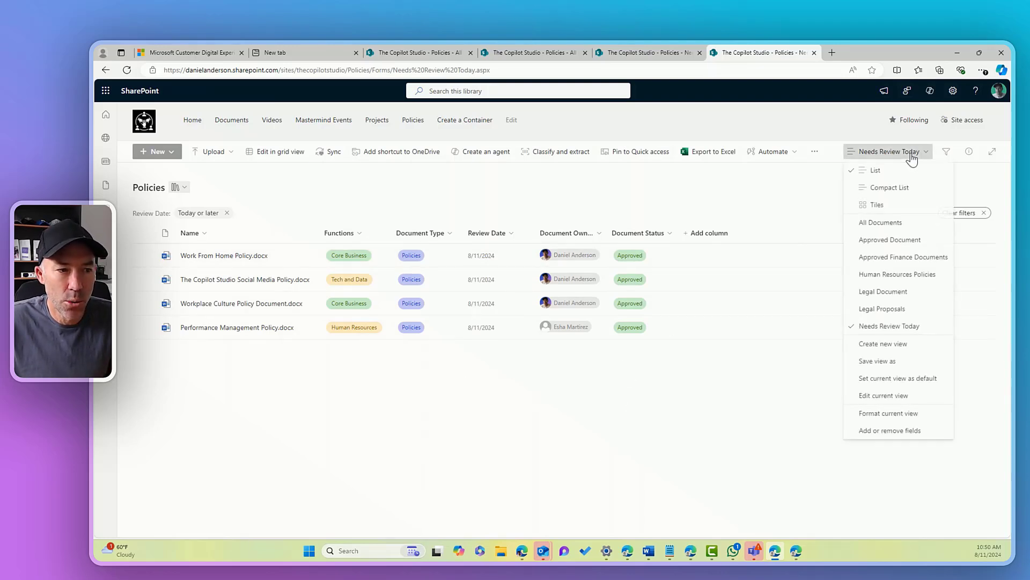
click(886, 224)
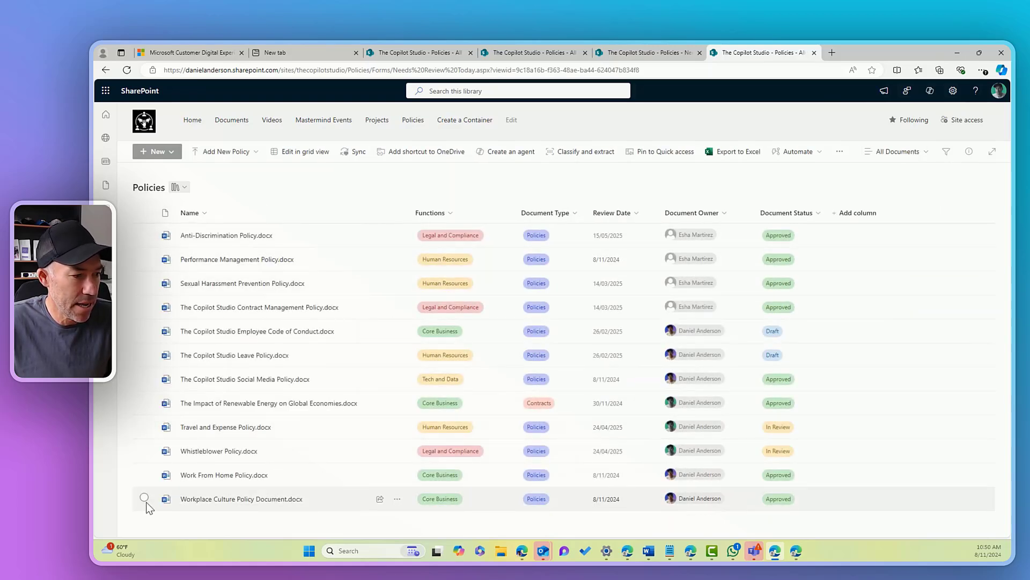
Step: Set Whistleblower Policy.docx's Review Date to 8 November 2024 in its details pane
click(144, 450)
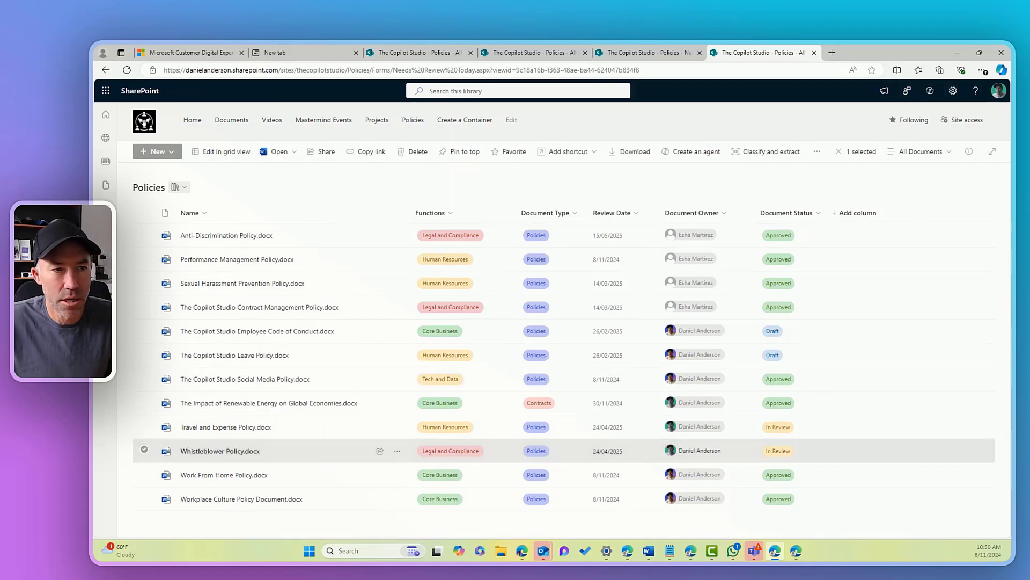
click(969, 151)
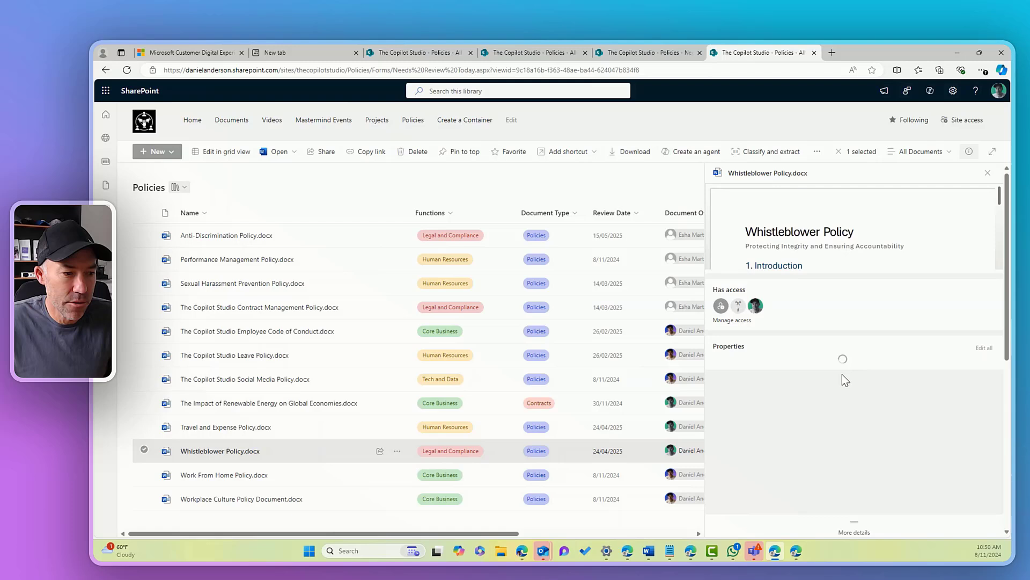
scroll(842, 375, down, 3)
click(731, 428)
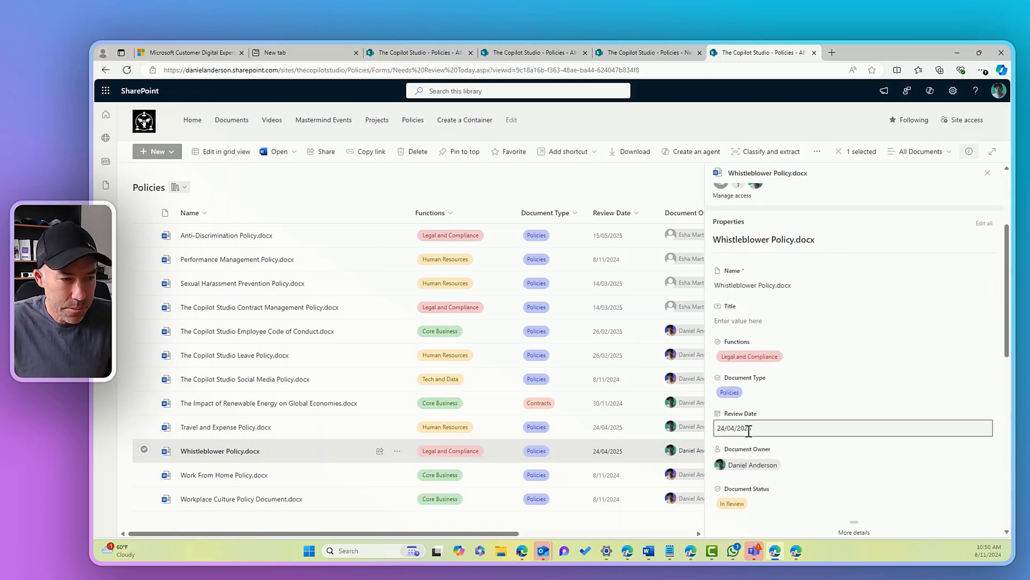
double_click(799, 299)
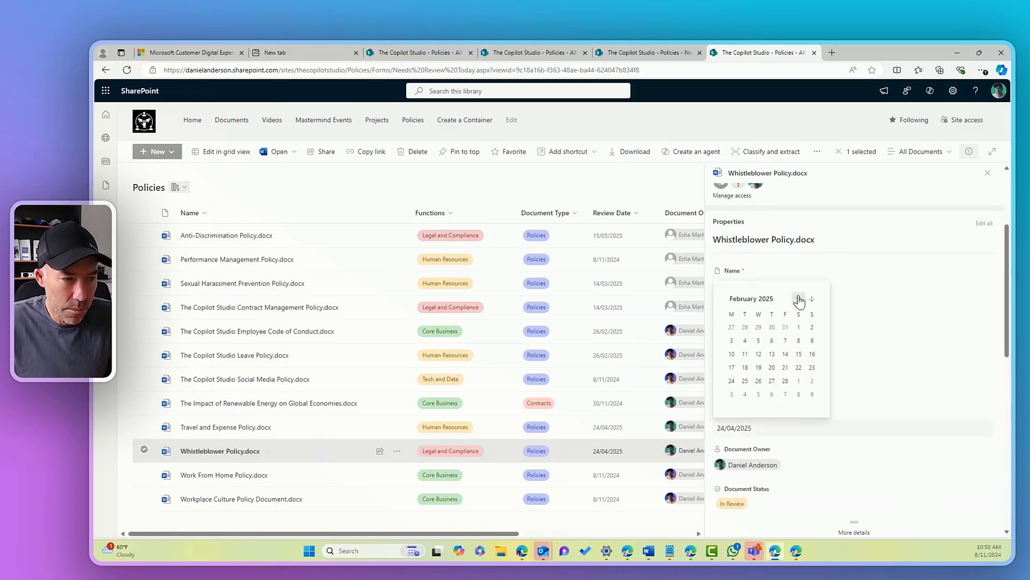
double_click(798, 299)
triple_click(798, 299)
double_click(799, 299)
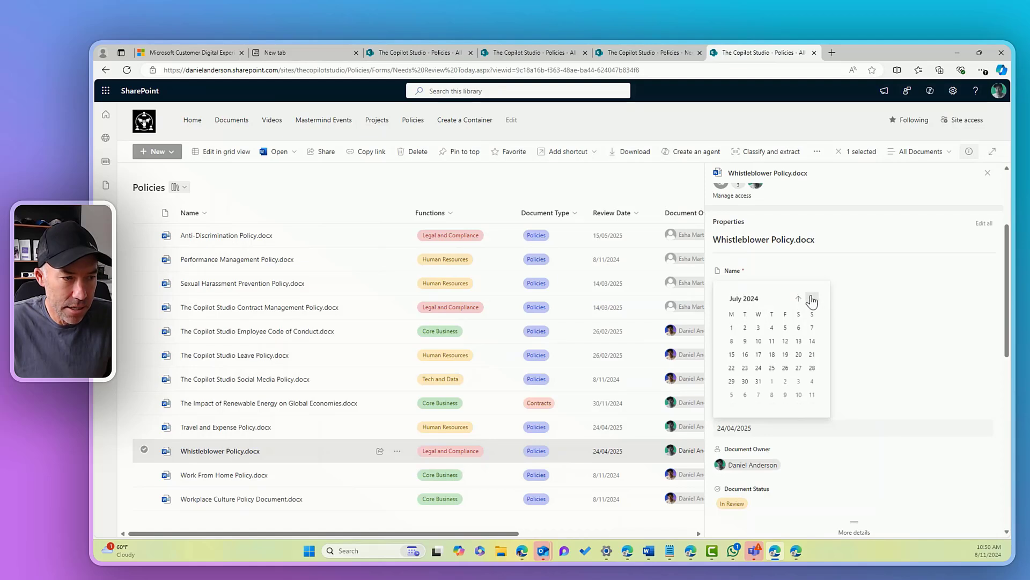
double_click(812, 299)
click(812, 299)
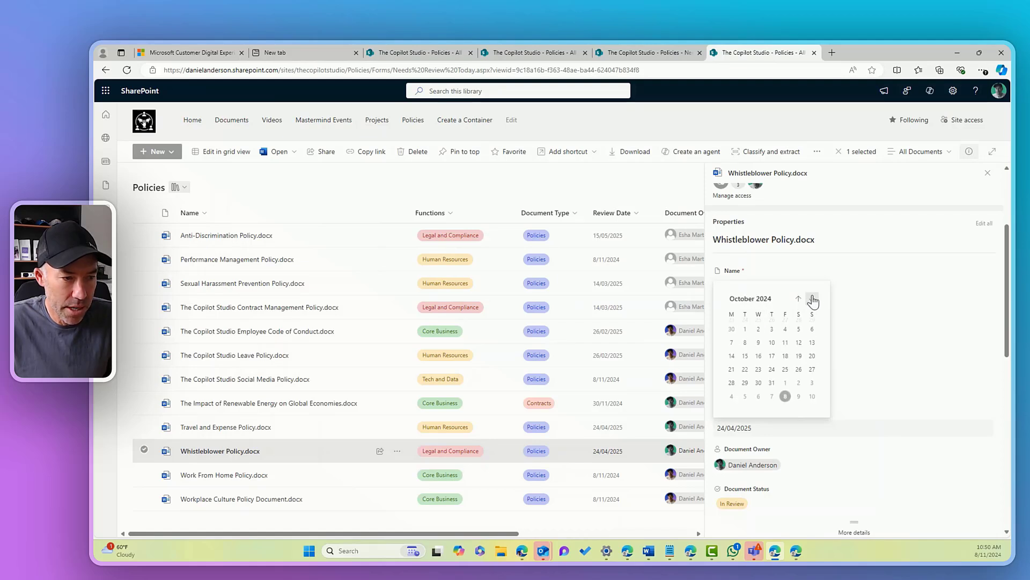
click(785, 393)
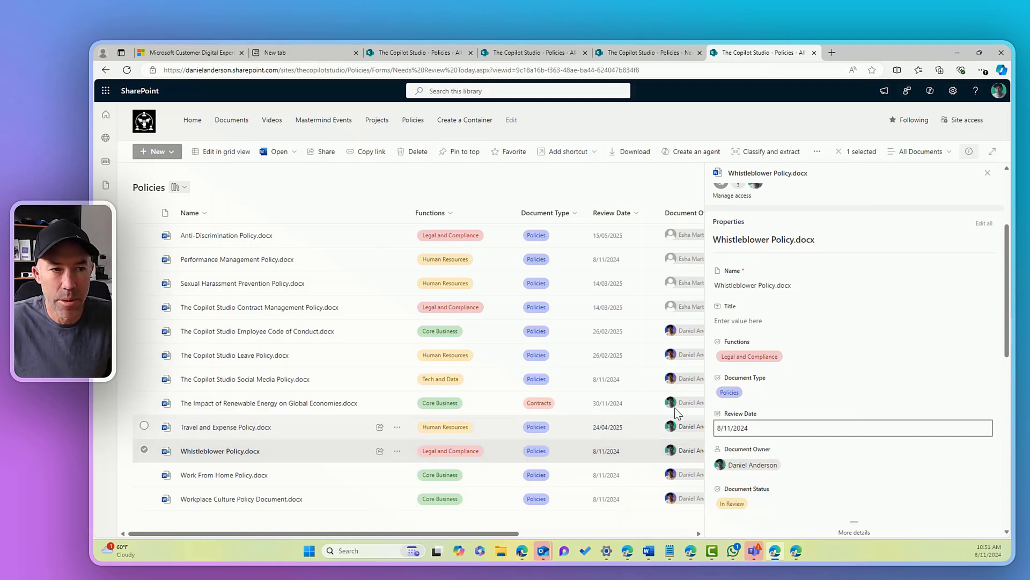
click(987, 173)
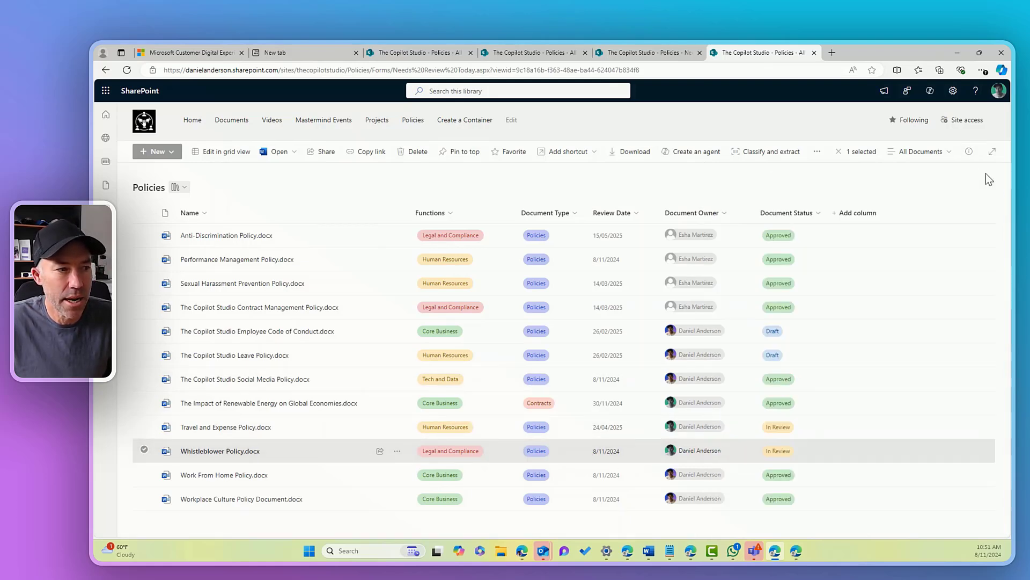
Step: Switch to Needs Review Today and refresh to list the five documents due 8/11/2024
click(912, 152)
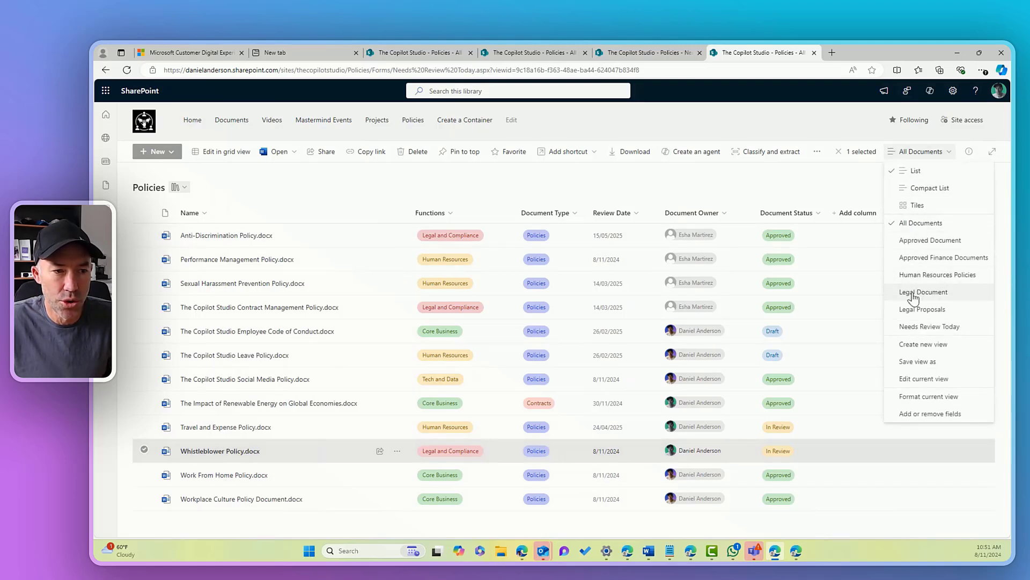
click(920, 327)
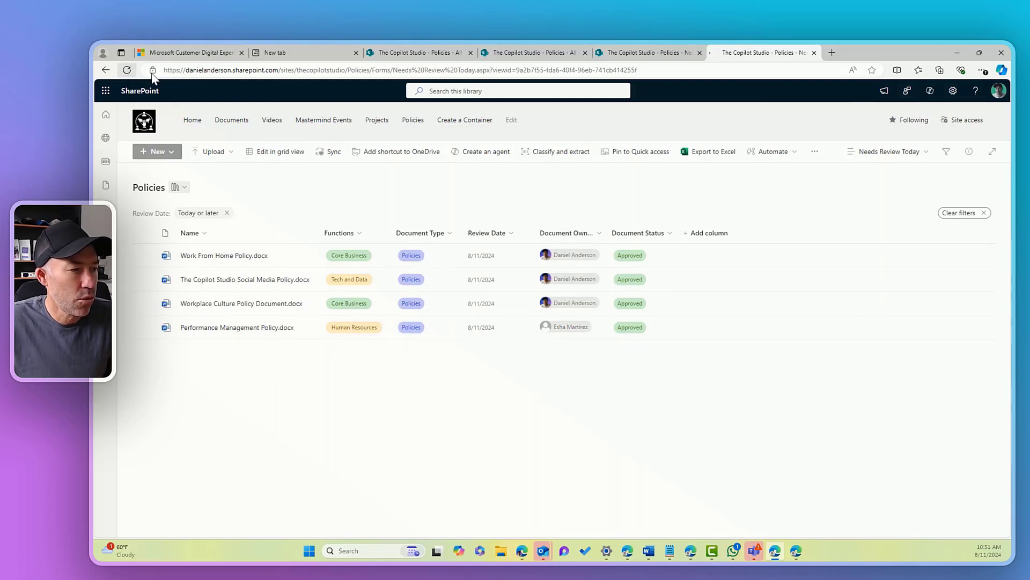
key(F5)
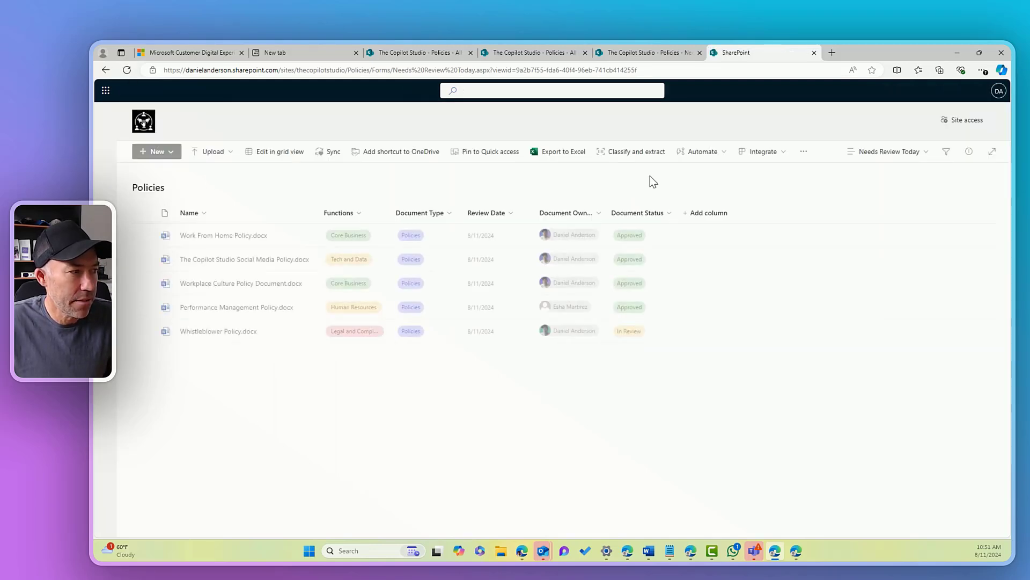